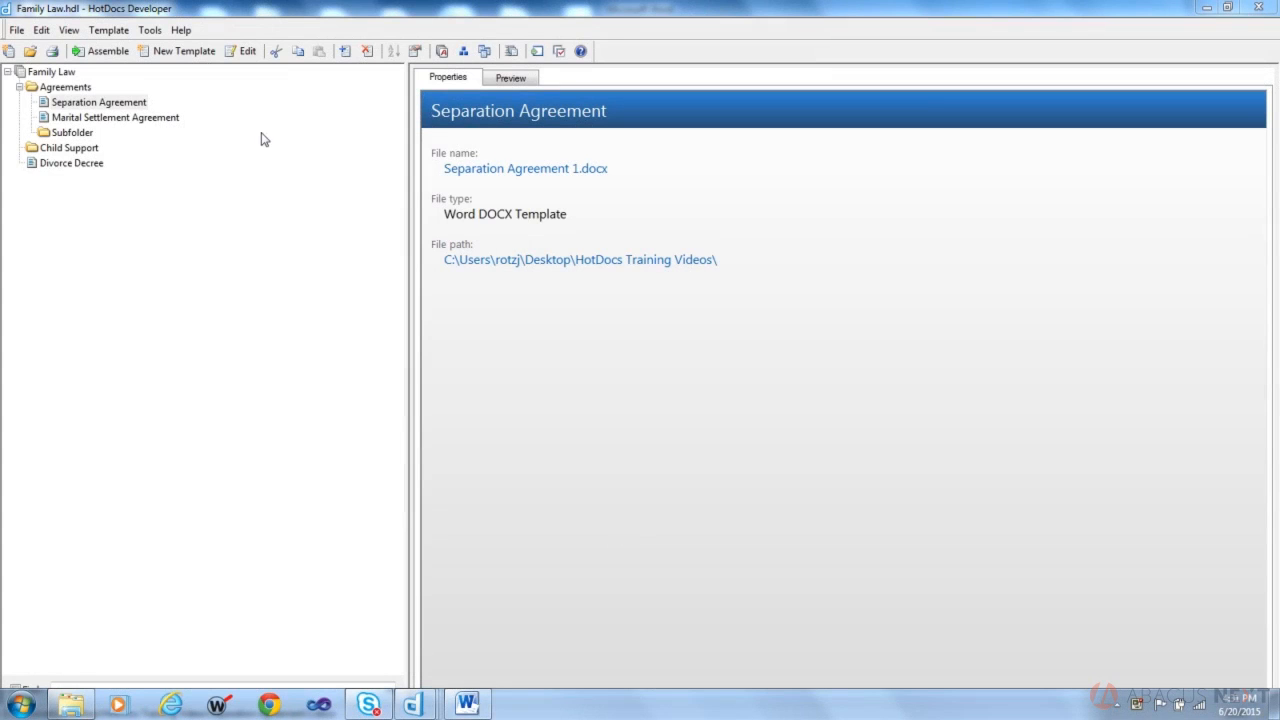
Open the Separation Agreement template for editing and go to the child table in the emancipated children section.
click(114, 104)
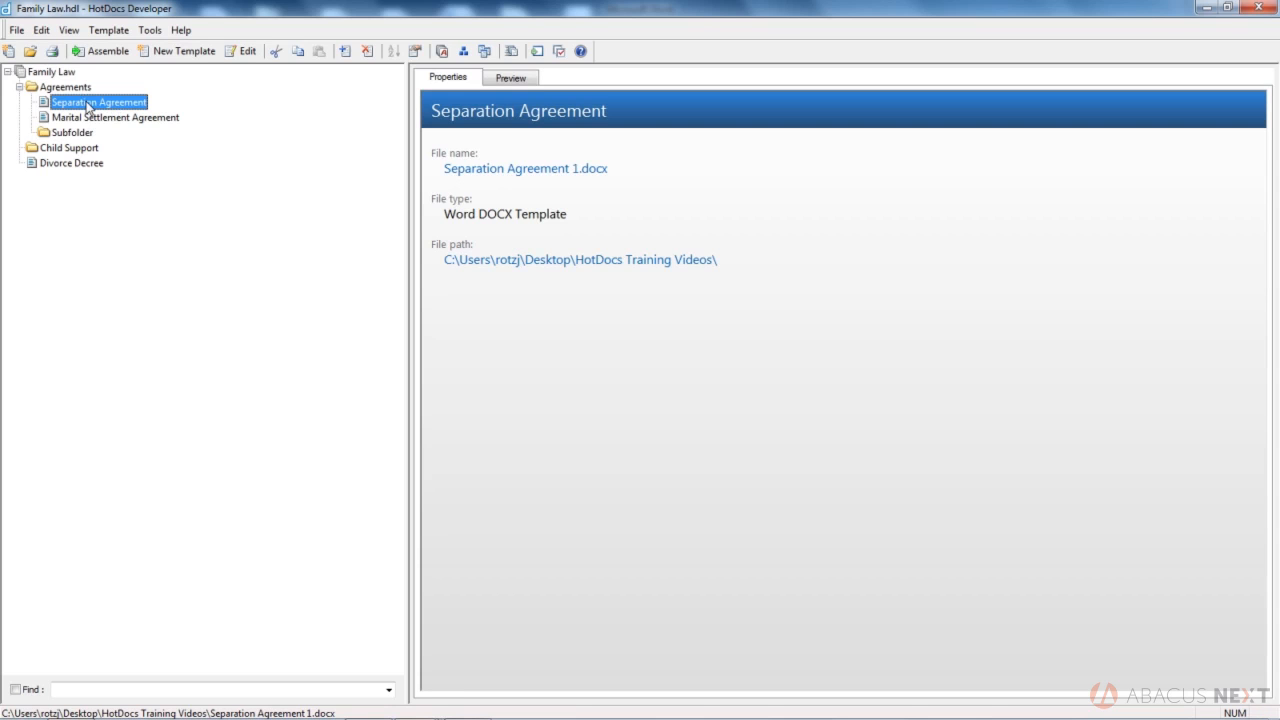
click(247, 51)
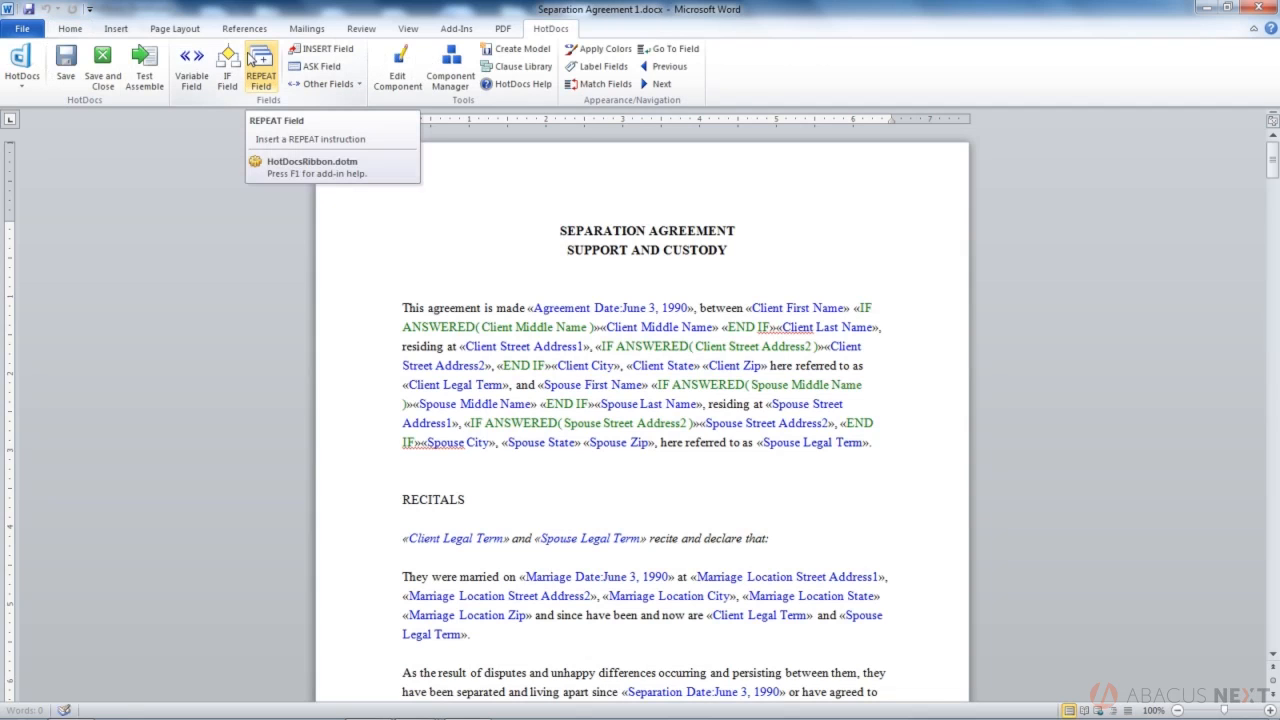
drag(1273, 160, 1273, 196)
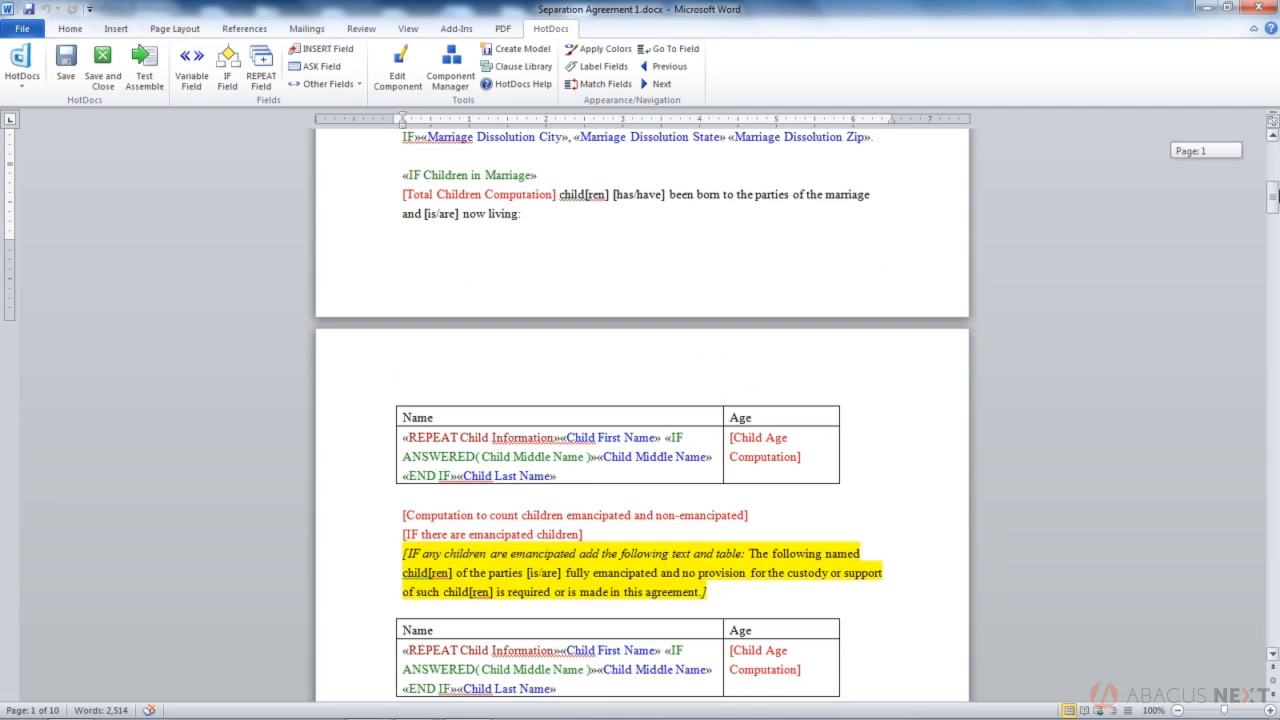
drag(1276, 196, 1276, 220)
click(517, 267)
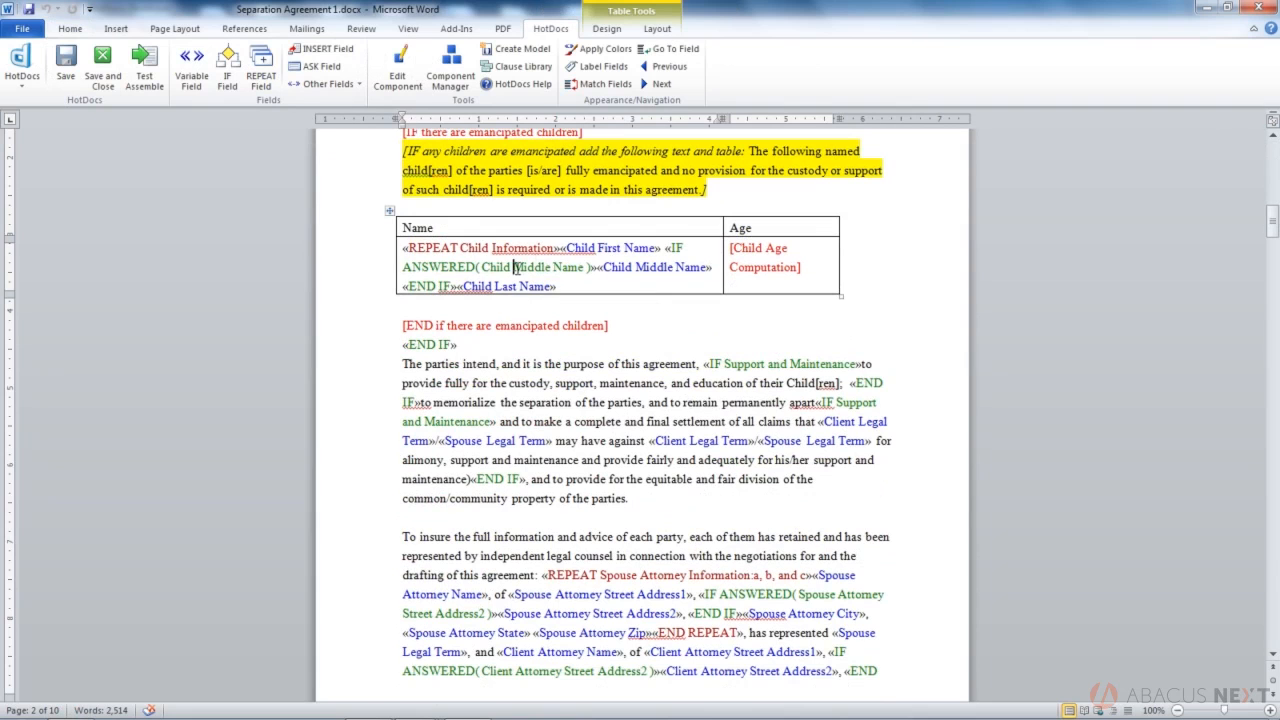
drag(409, 248, 597, 281)
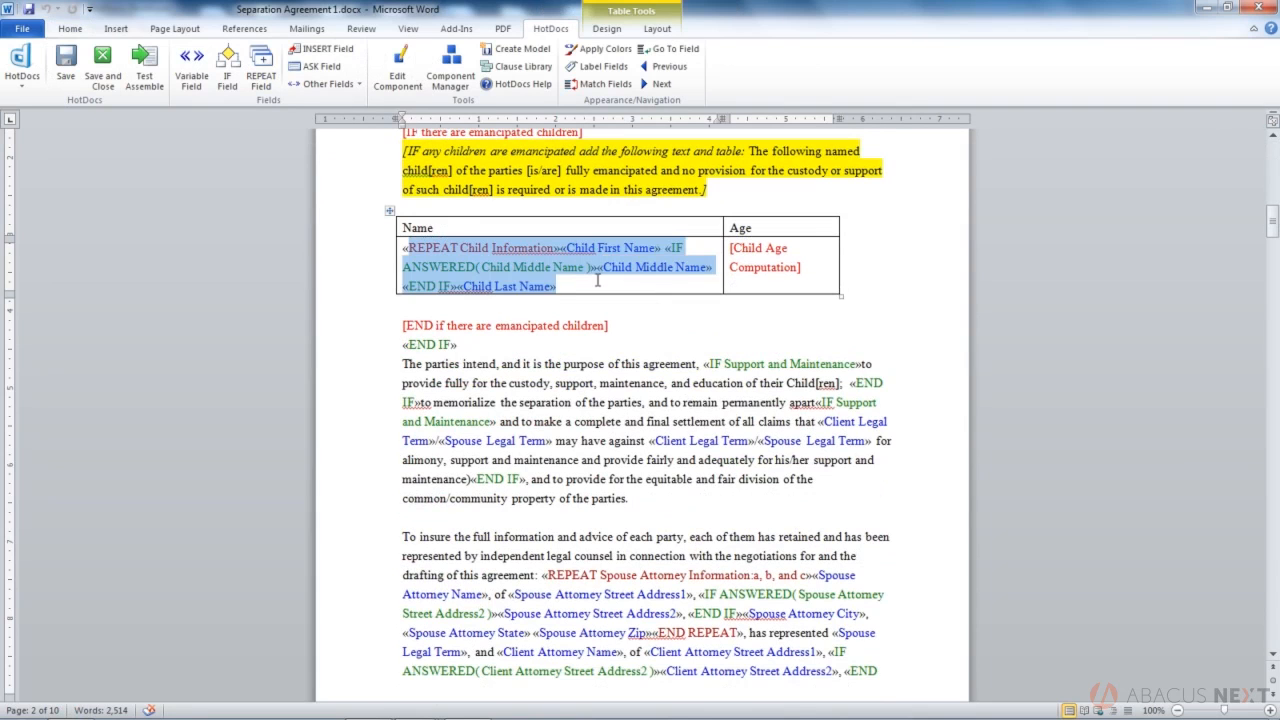
click(597, 284)
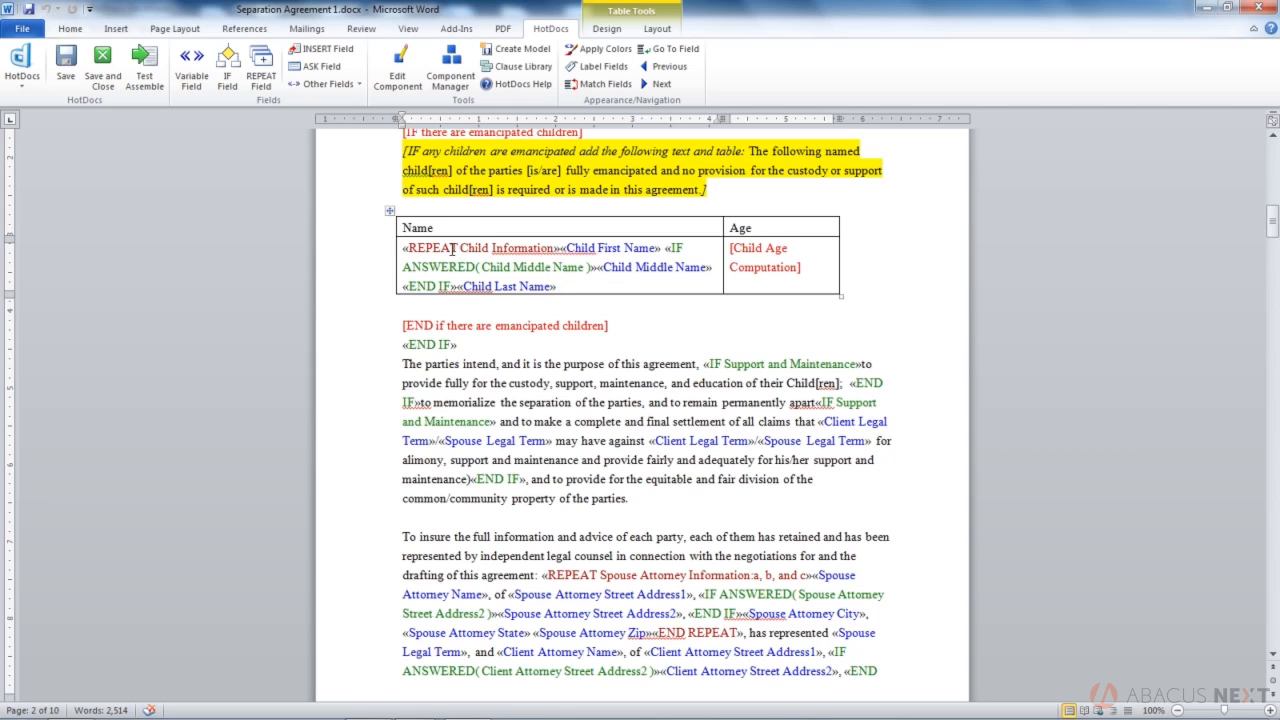
Create a filter computation named "Child Emancipated Minor Filter" from the advanced options of the table's REPEAT Child Information field.
double_click(470, 249)
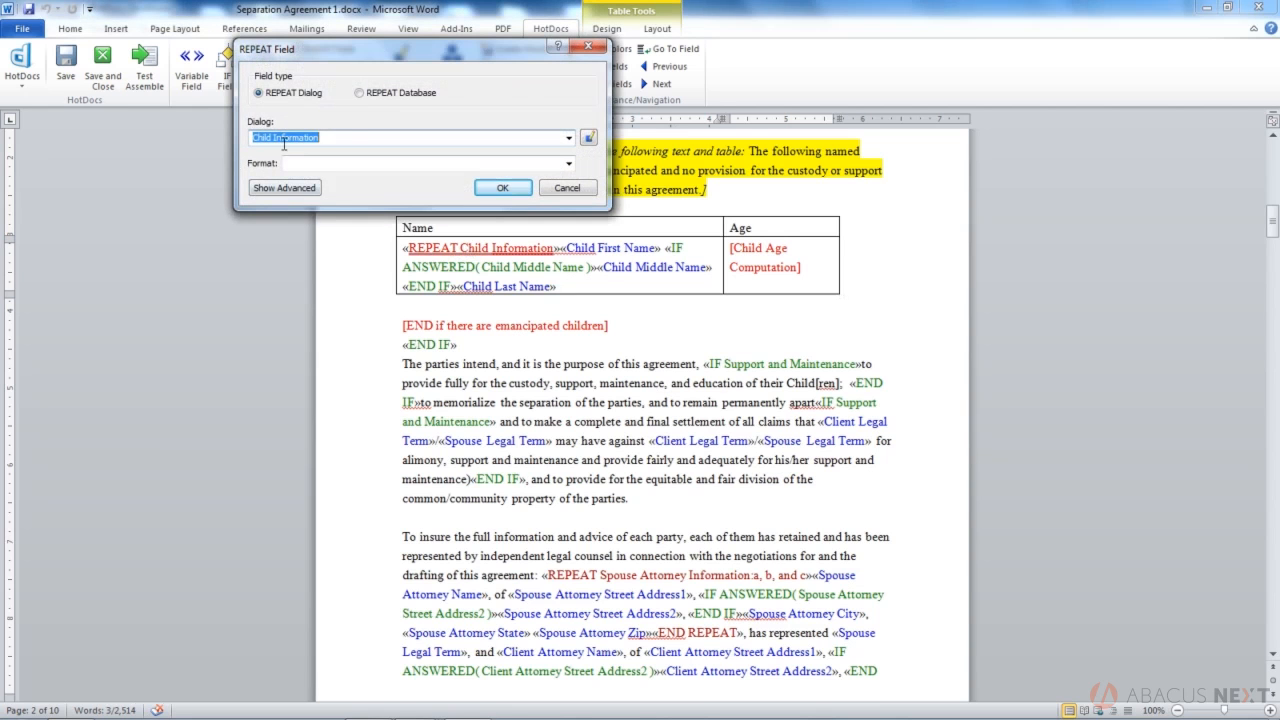
click(300, 188)
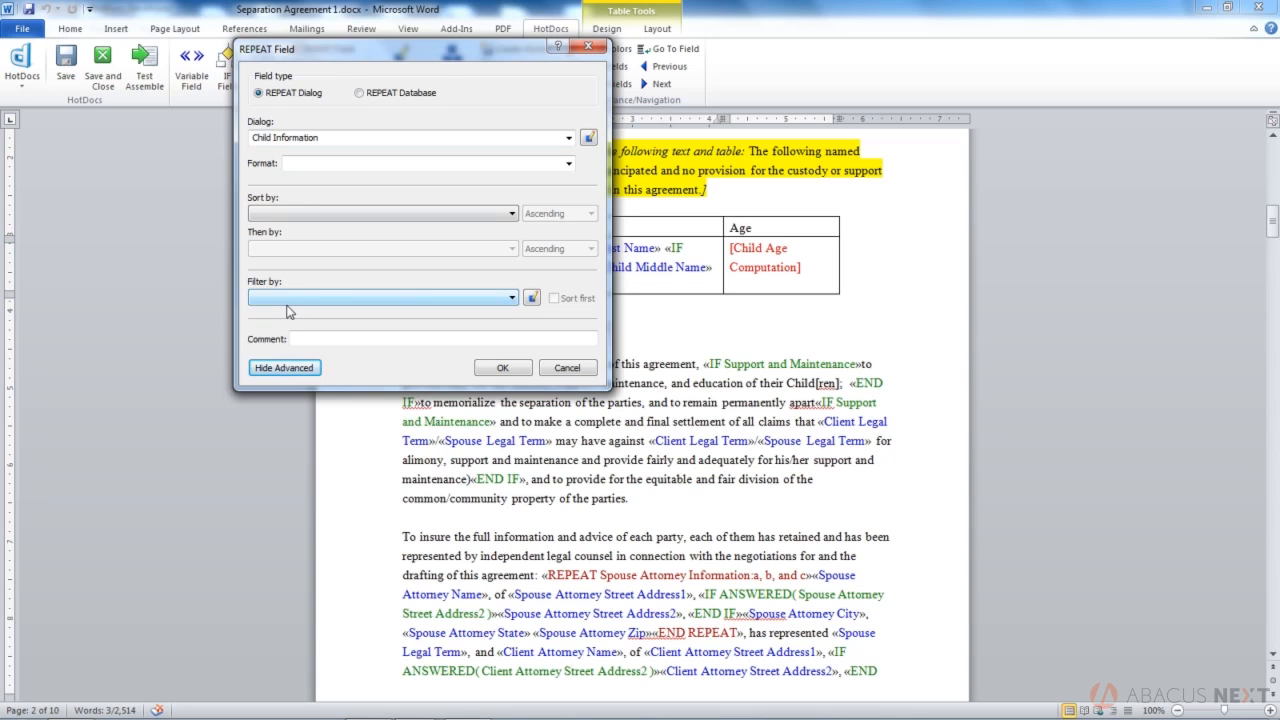
click(532, 298)
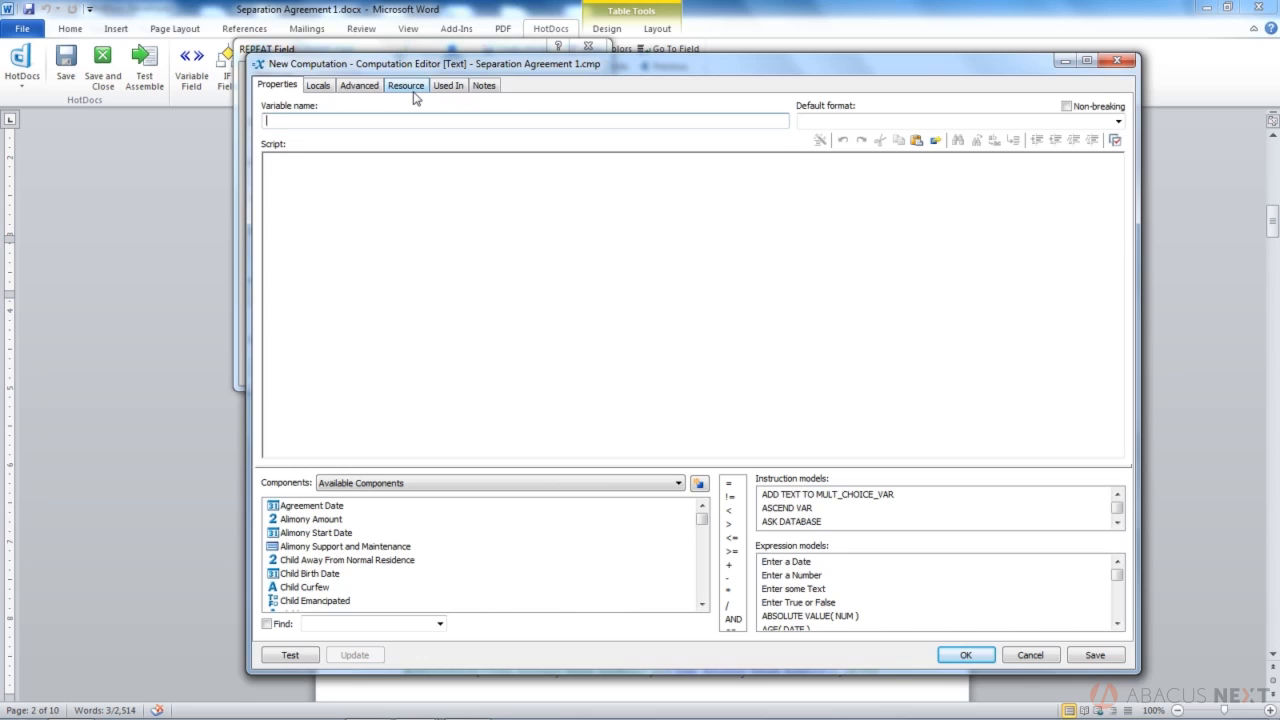
text(Child E)
drag(422, 72, 415, 38)
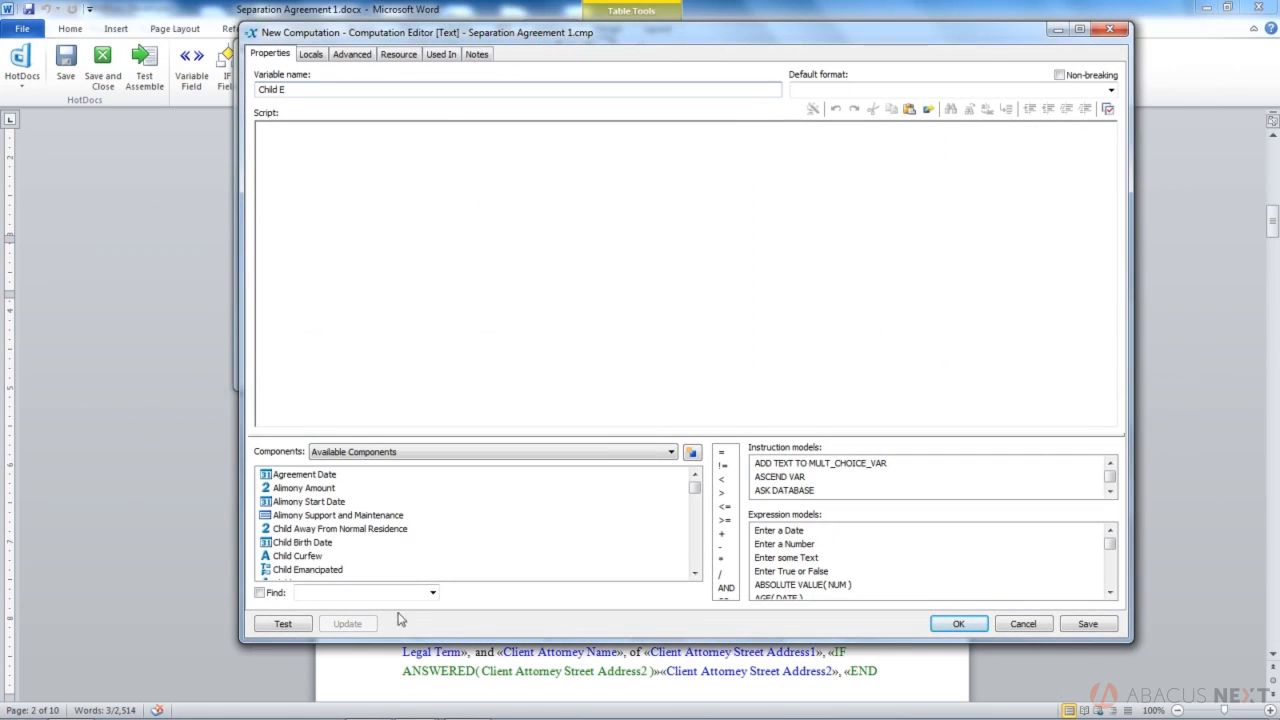
text(mancipated Minor Filter)
Add the Child Emancipated variable as the filter computation's script.
click(306, 191)
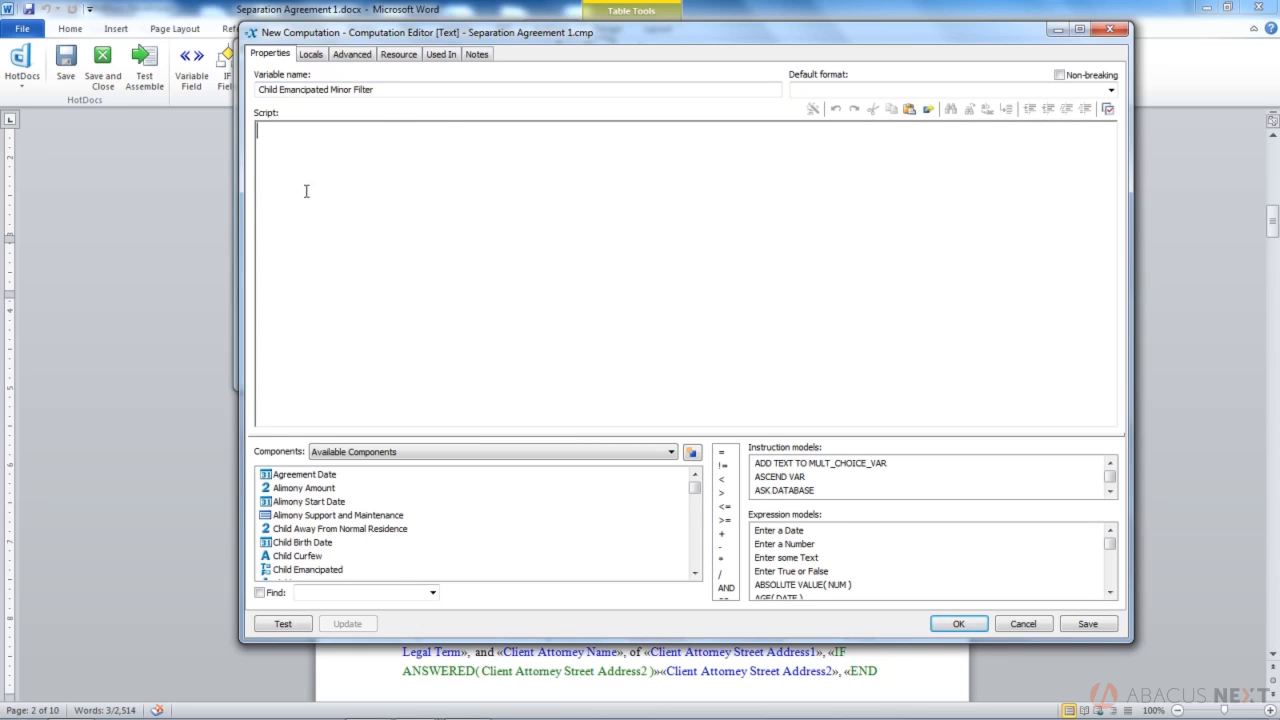
click(306, 191)
drag(310, 571, 352, 212)
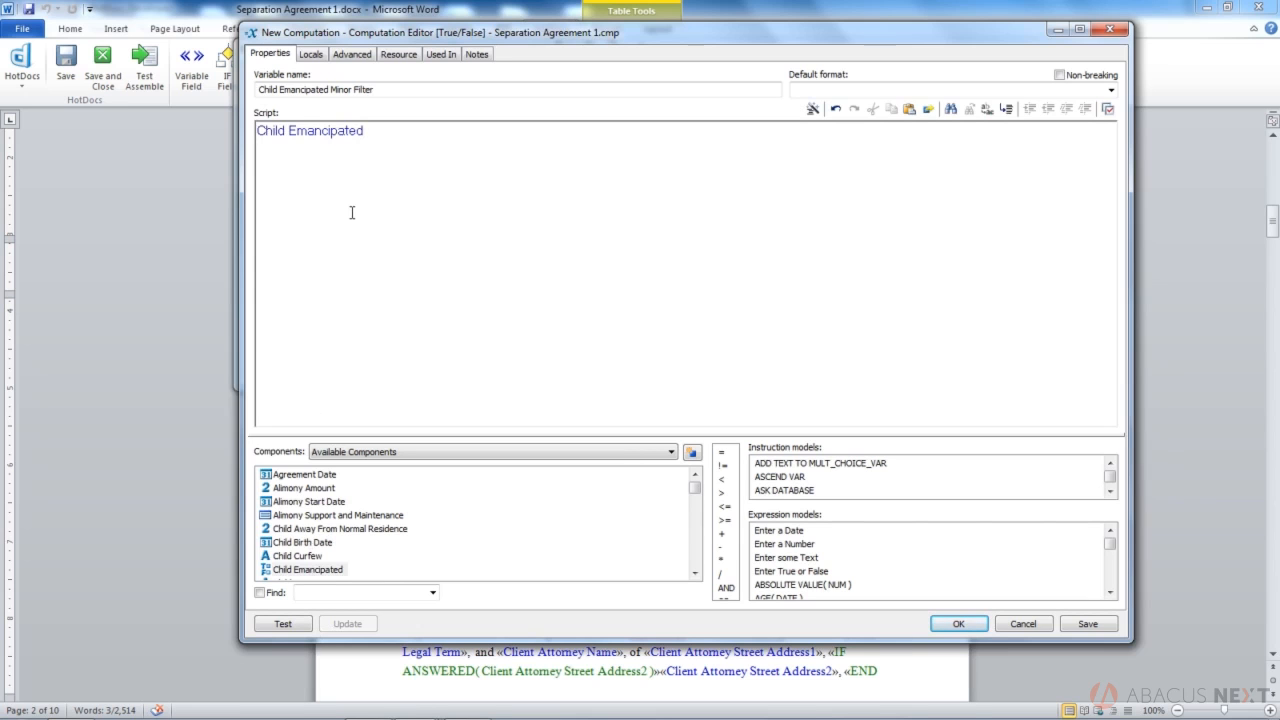
Try the explicit comparison "= TRUE" after Child Emancipated in the script and remove it again.
click(721, 452)
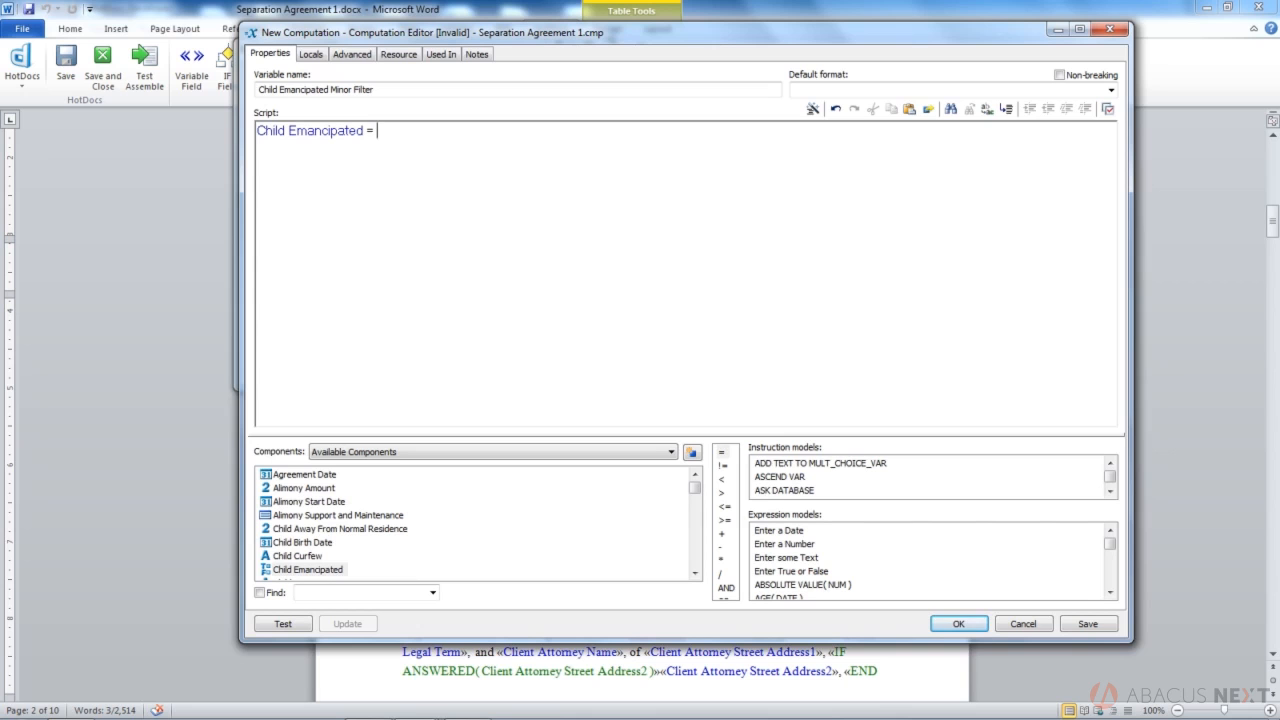
drag(780, 571, 612, 341)
click(630, 358)
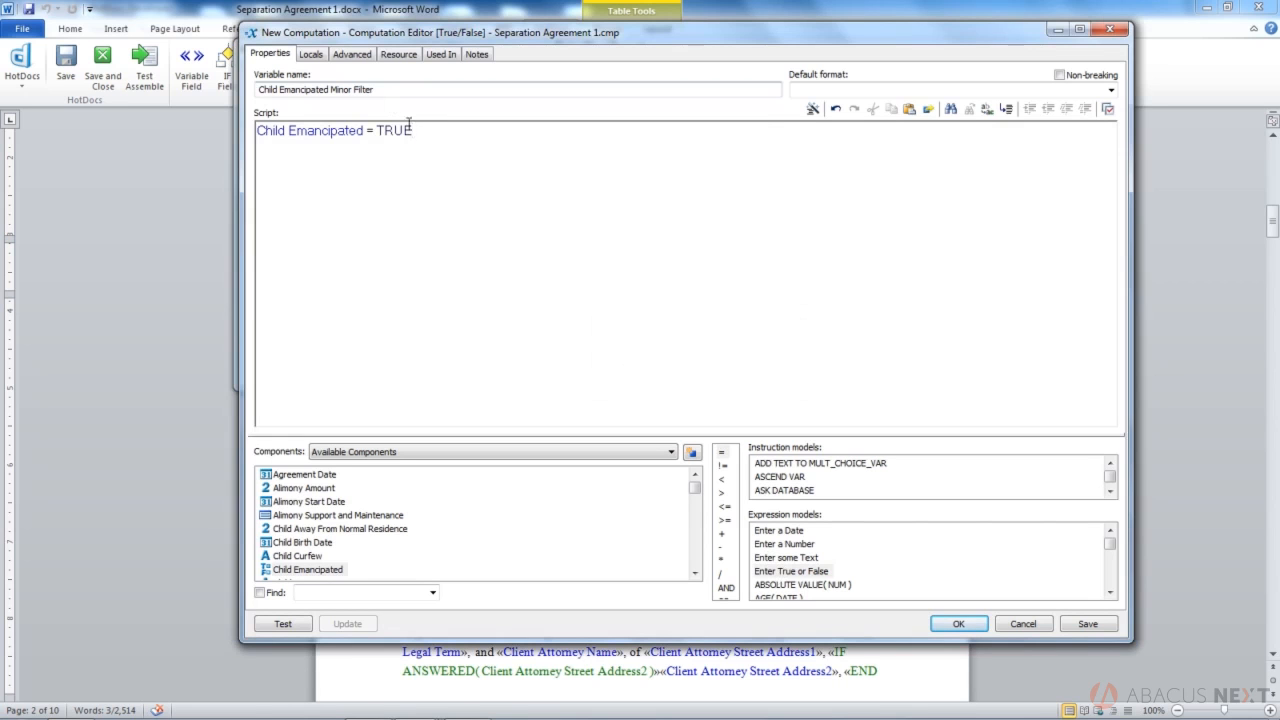
drag(413, 131, 366, 134)
key(Delete)
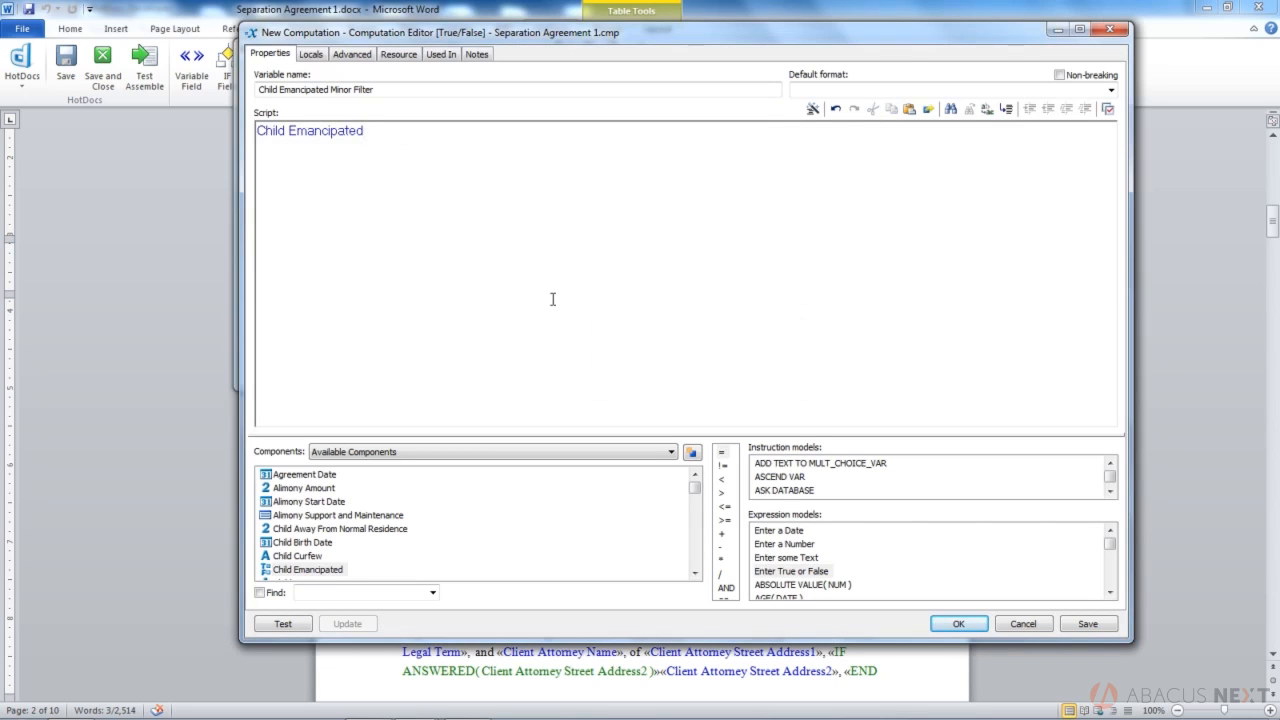
Save the filter computation, then apply it to the REPEAT field with an ascending sort by Child Birth Date.
click(958, 624)
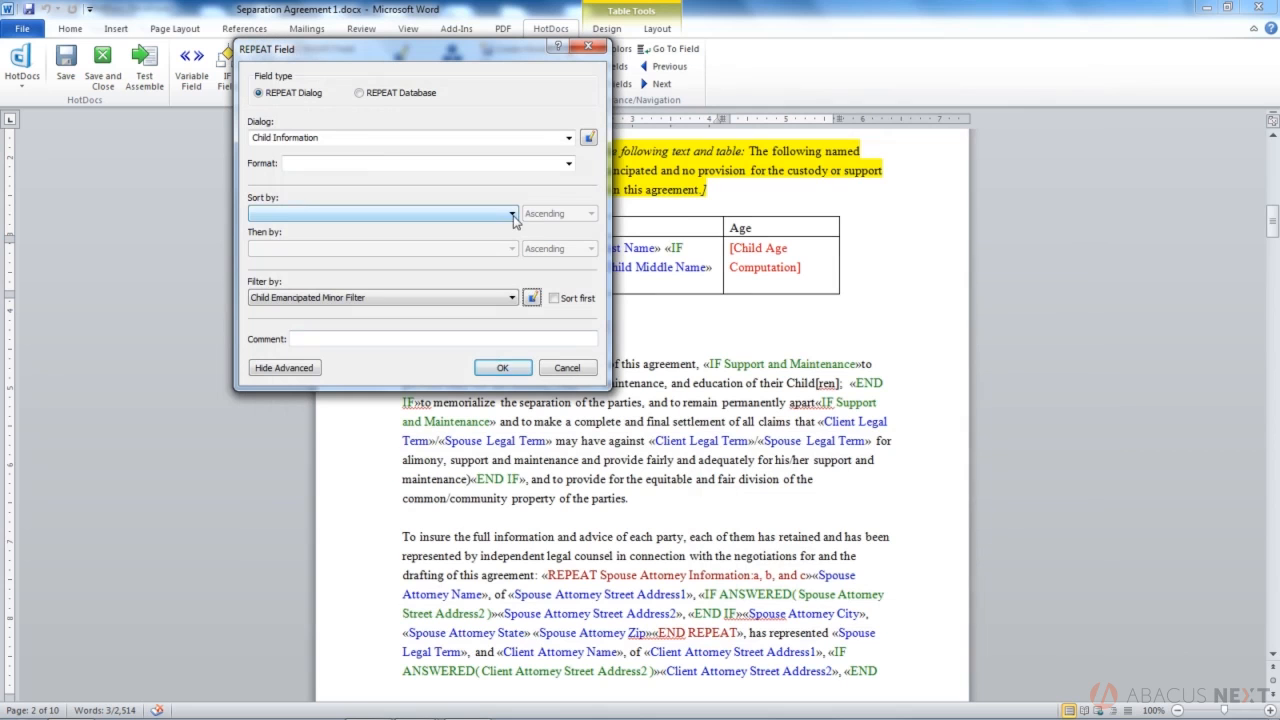
click(513, 219)
click(452, 248)
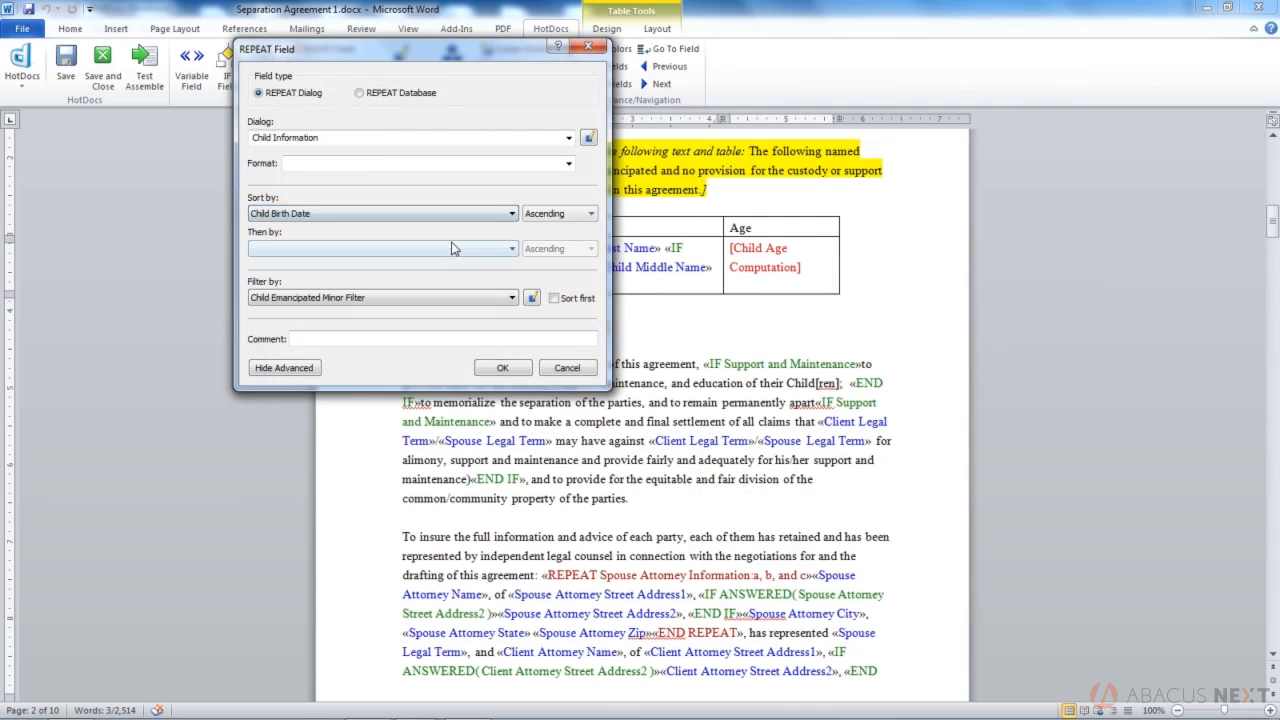
click(503, 368)
Test-assemble the selected child table and fill in a first, non-emancipated child with first name, last name and date of birth.
drag(416, 228, 856, 305)
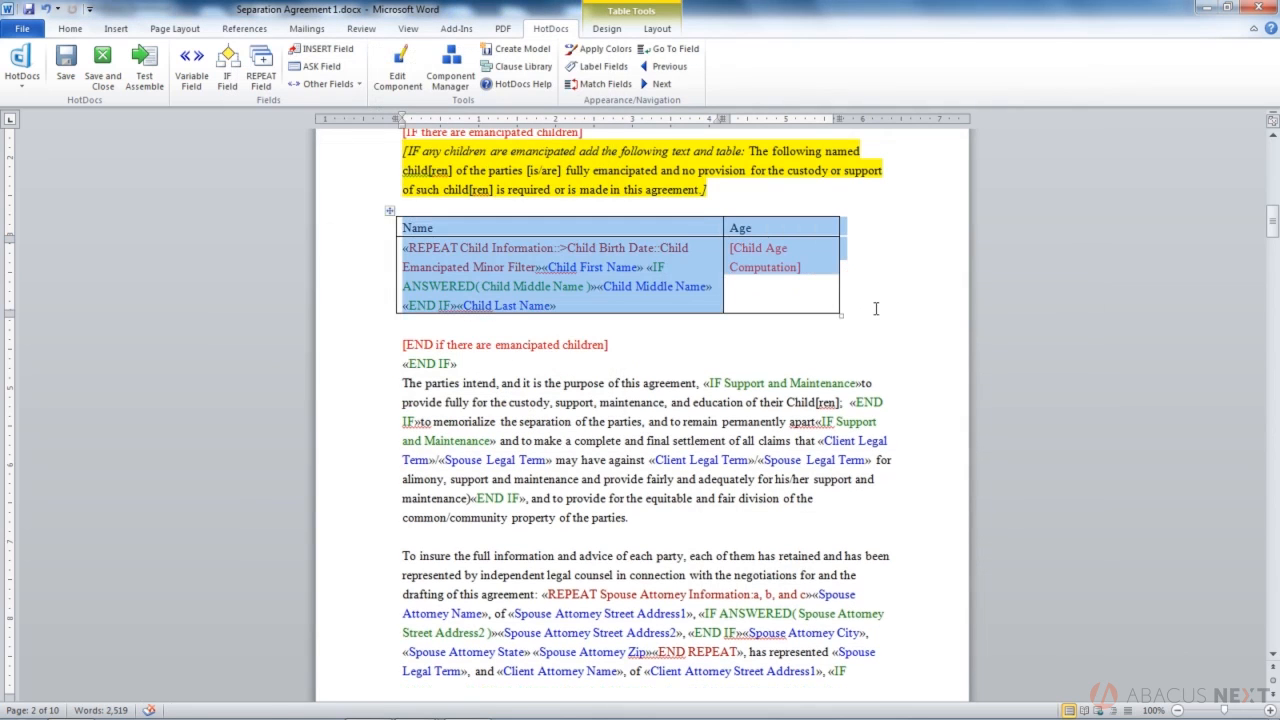
click(144, 66)
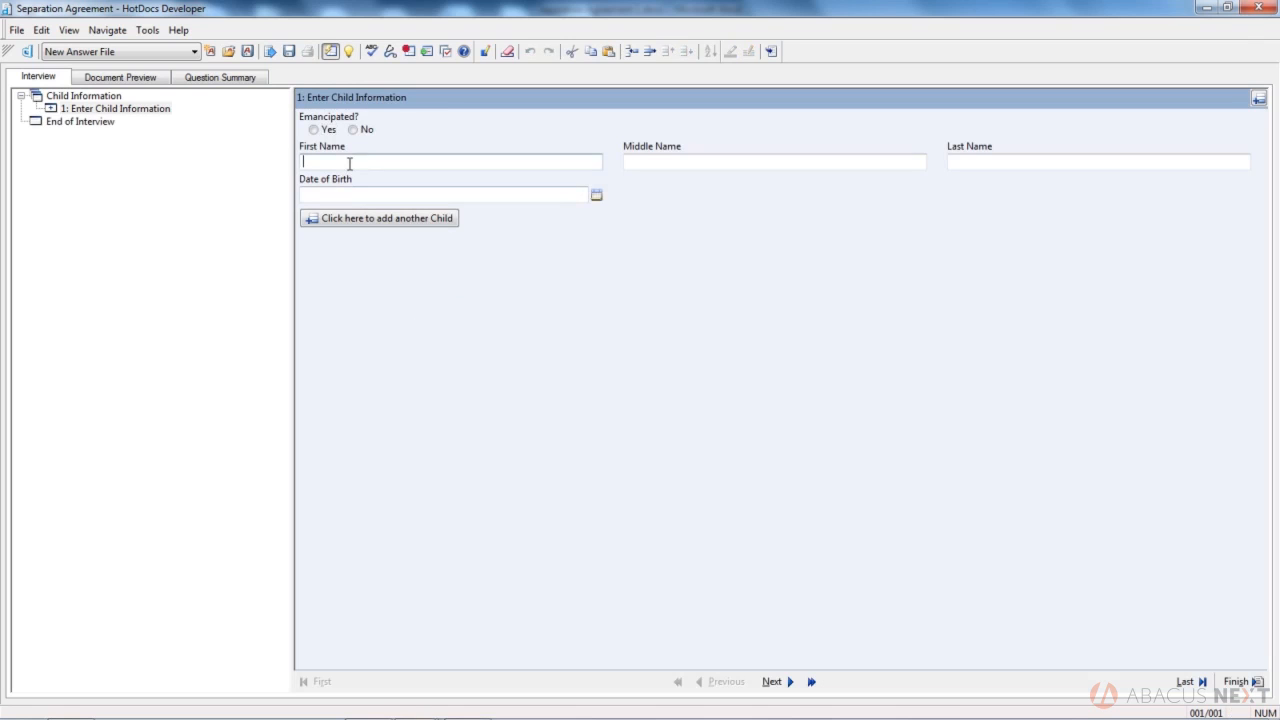
click(352, 130)
click(350, 161)
text(Bob)
key(Tab)
key(Tab)
text(Smith)
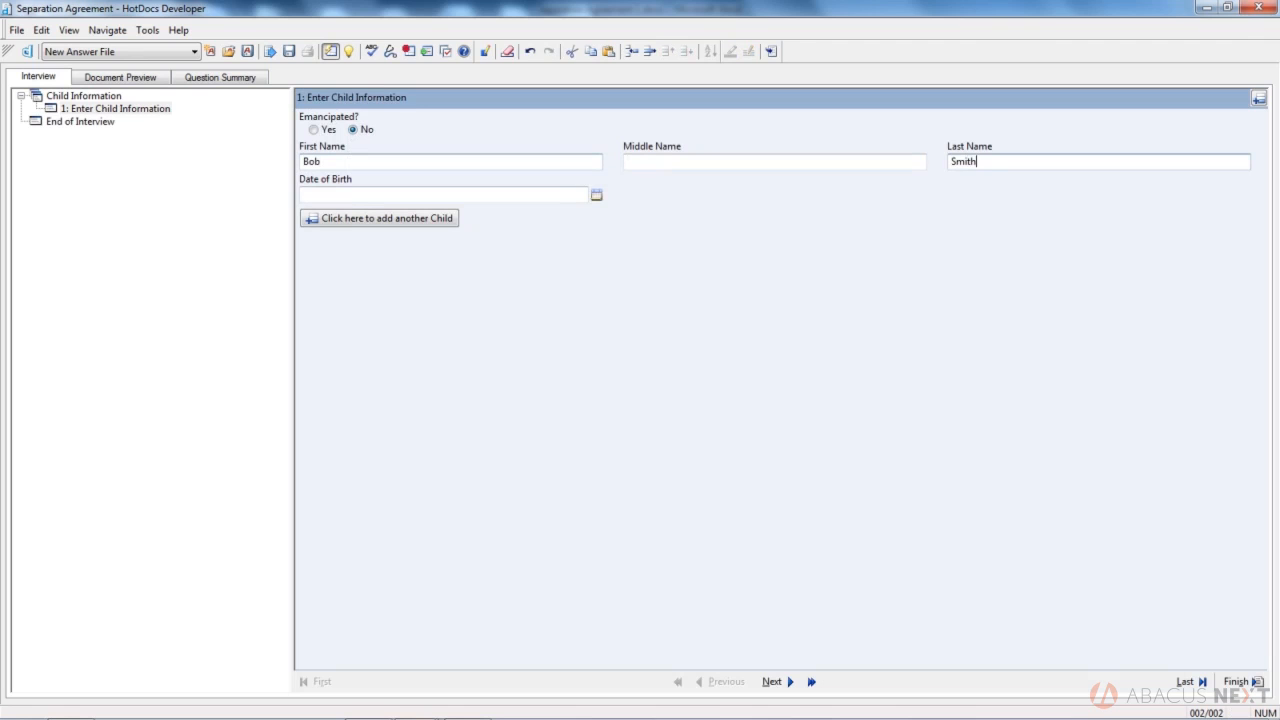
key(Tab)
text(20 Jun 2015)
key(Tab)
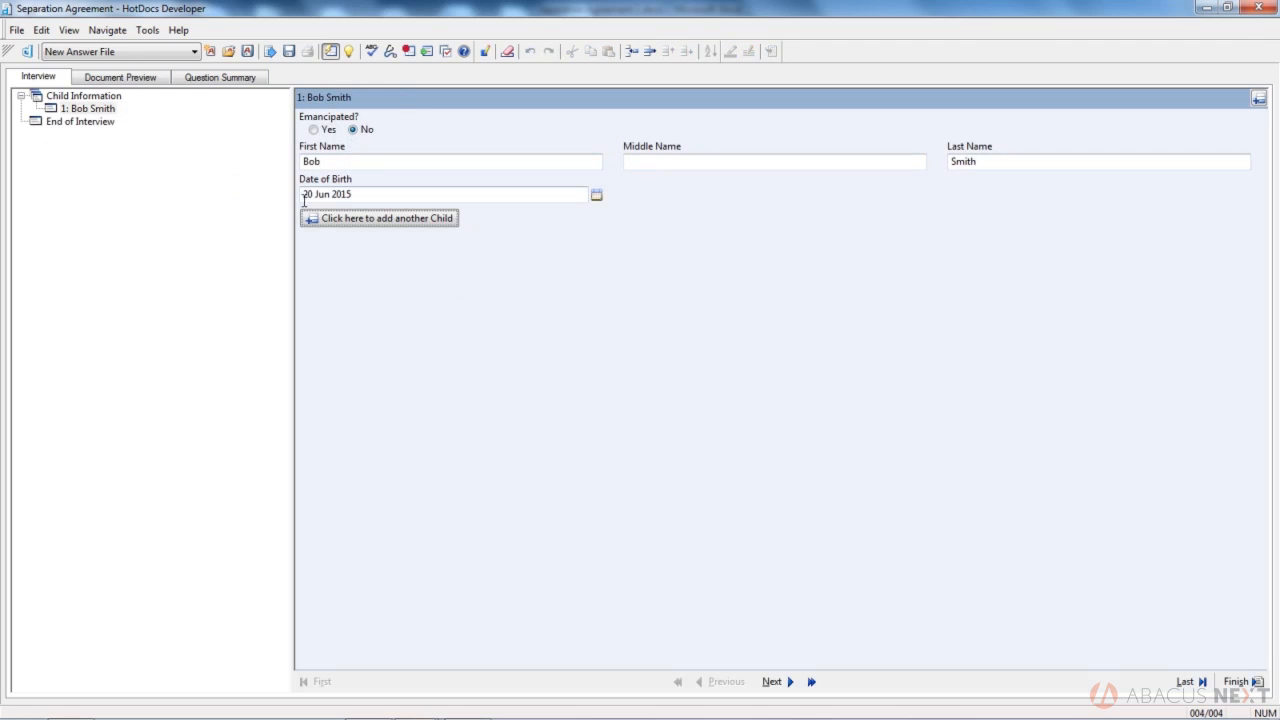
Add a second child marked as emancipated, with first name, last name and an earlier date of birth.
key(space)
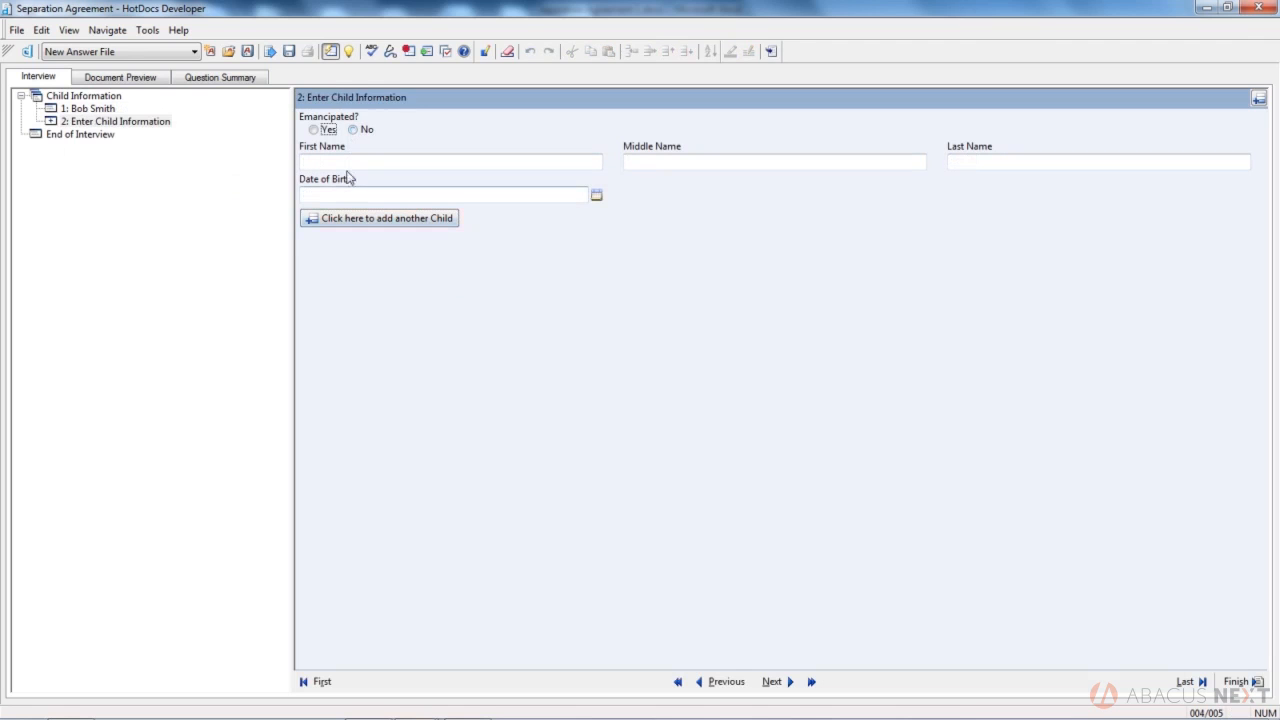
click(323, 130)
click(325, 160)
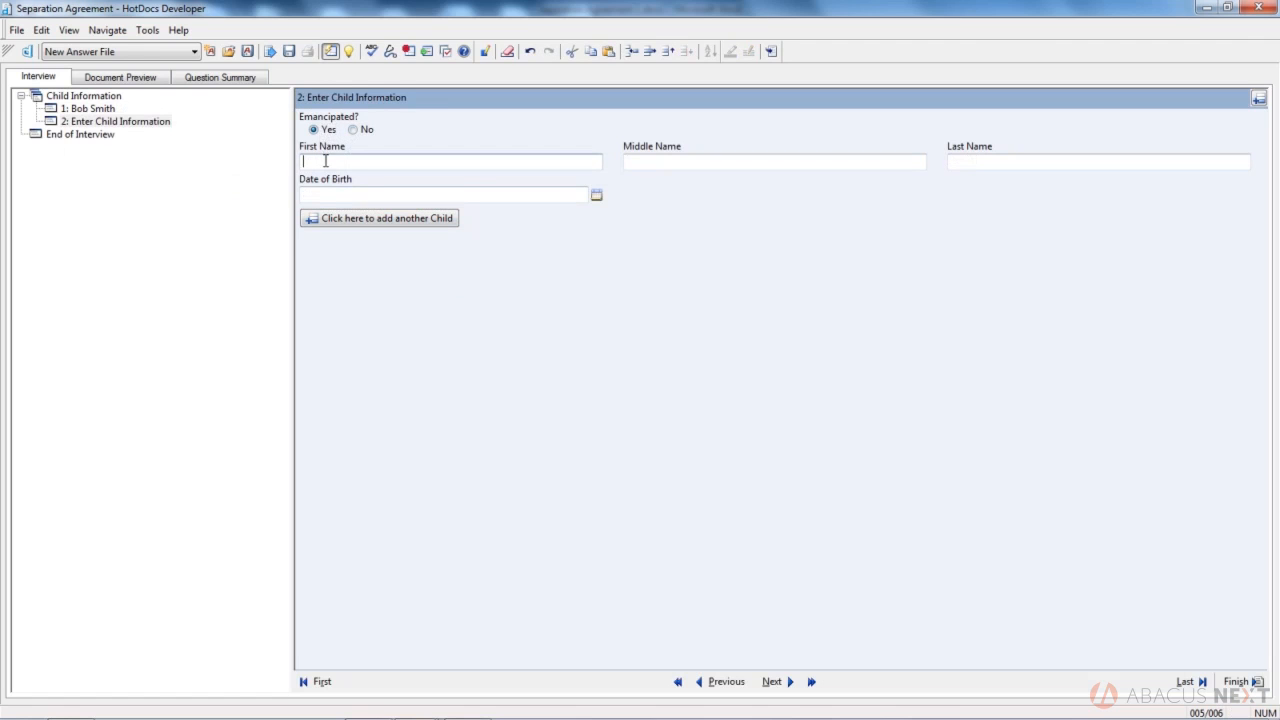
text(JoAnn)
key(Tab)
key(Tab)
text(Smith)
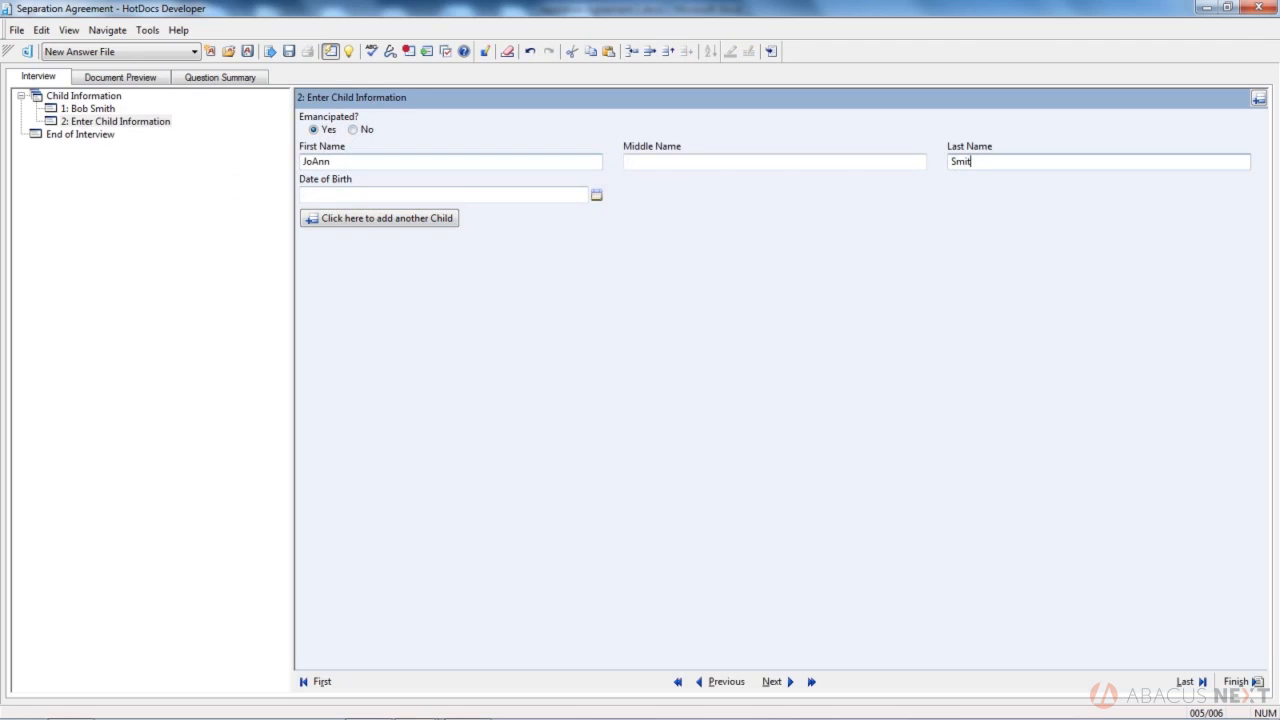
key(Tab)
text(20)
key(Tab)
drag(353, 195, 341, 195)
text(00)
key(Tab)
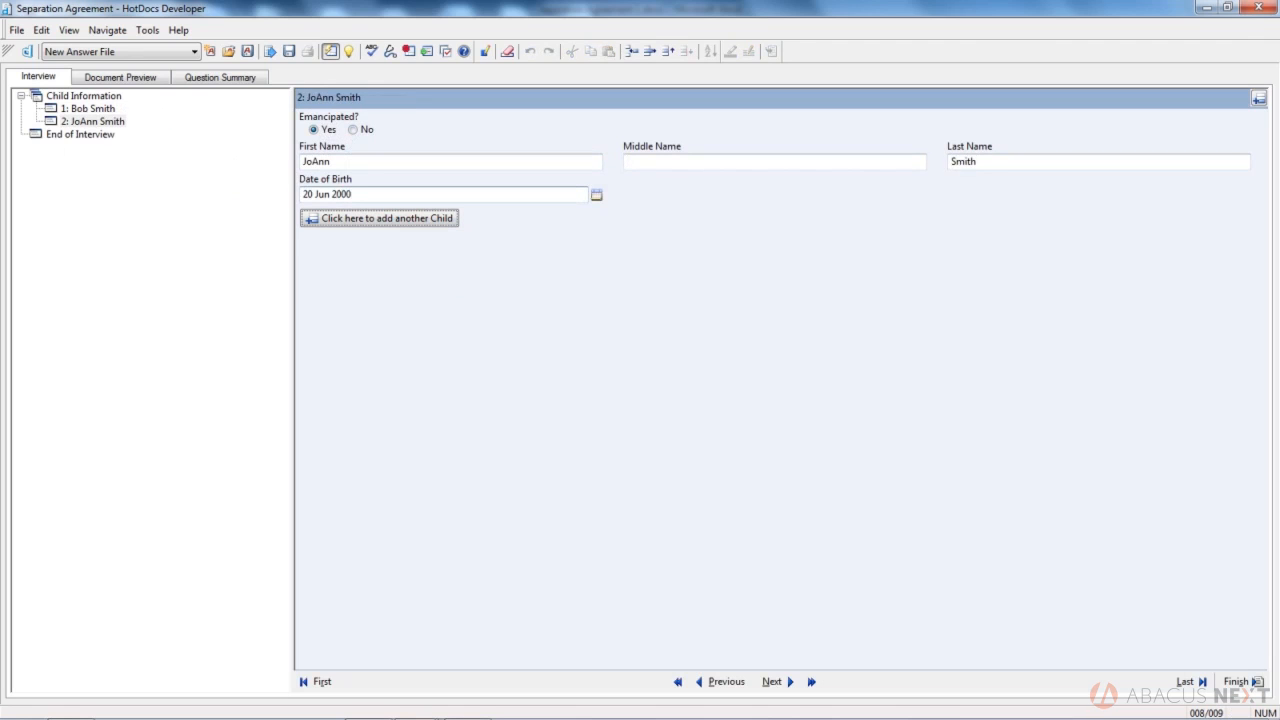
Add a third child marked as not emancipated, with first name, last name and date of birth.
key(space)
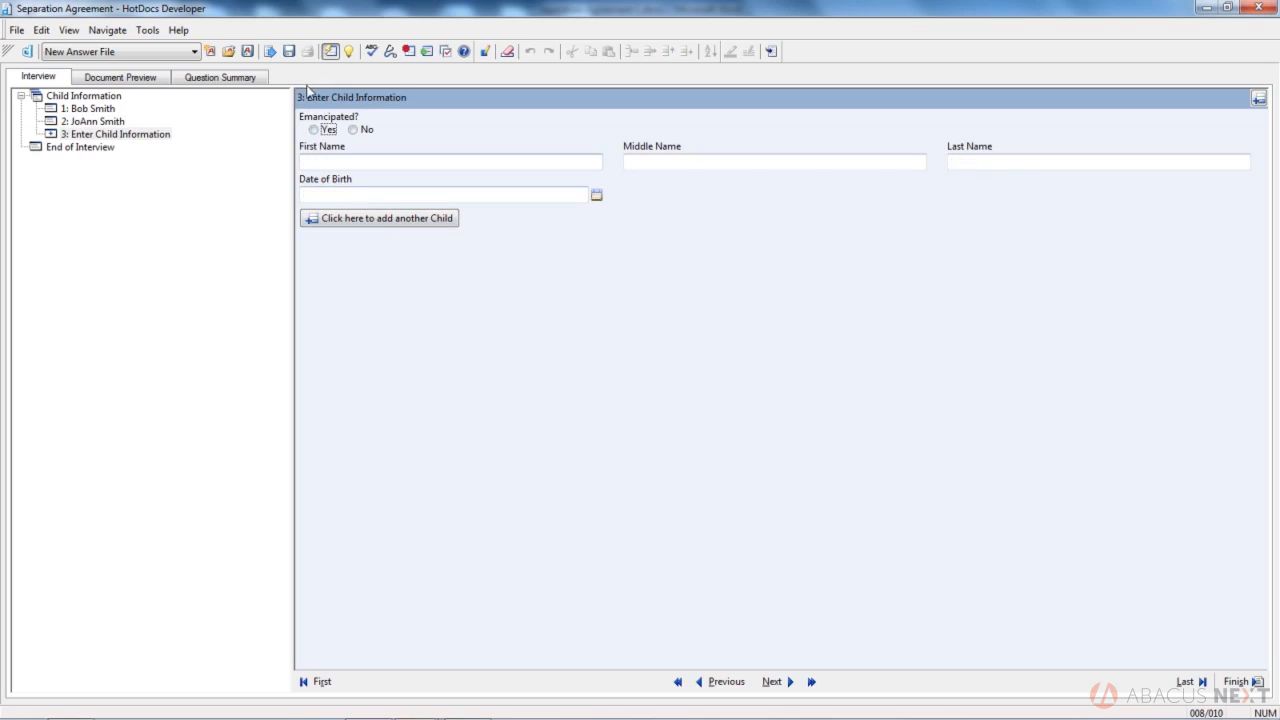
click(327, 131)
click(364, 129)
click(342, 163)
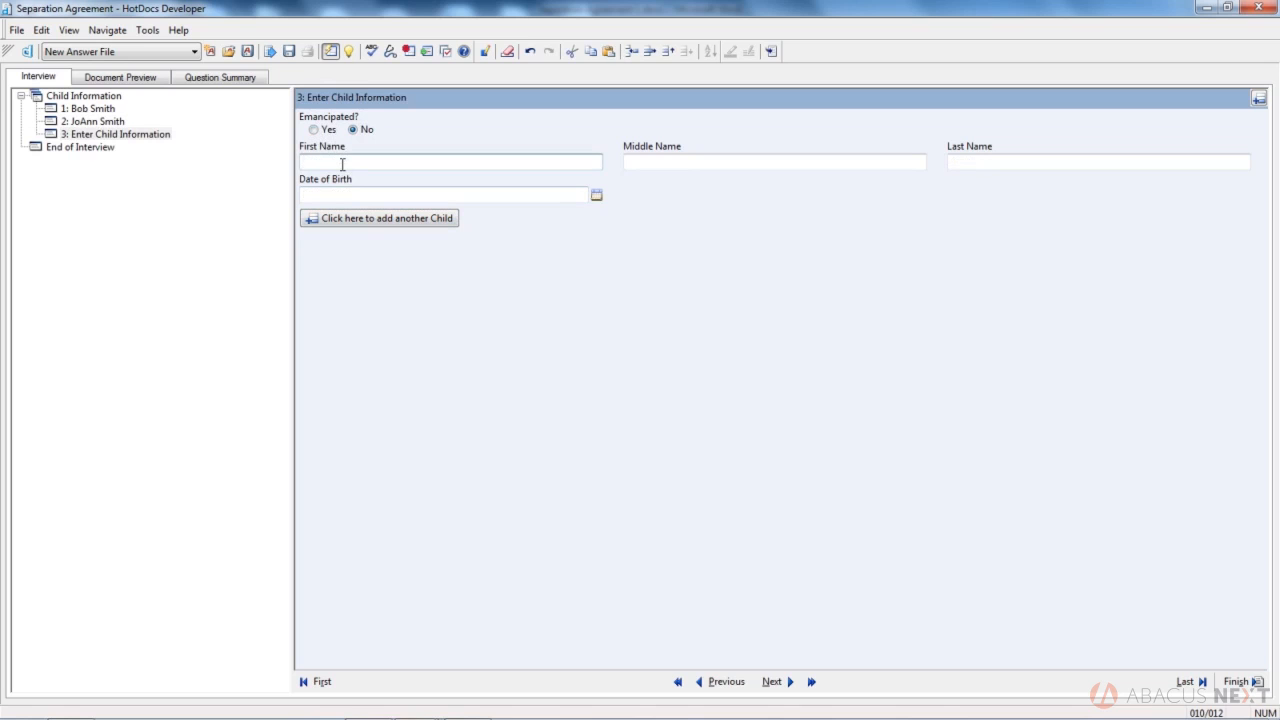
text(Jonny)
key(Tab)
key(Tab)
text(Smith)
key(Tab)
text(20 Jun 2015)
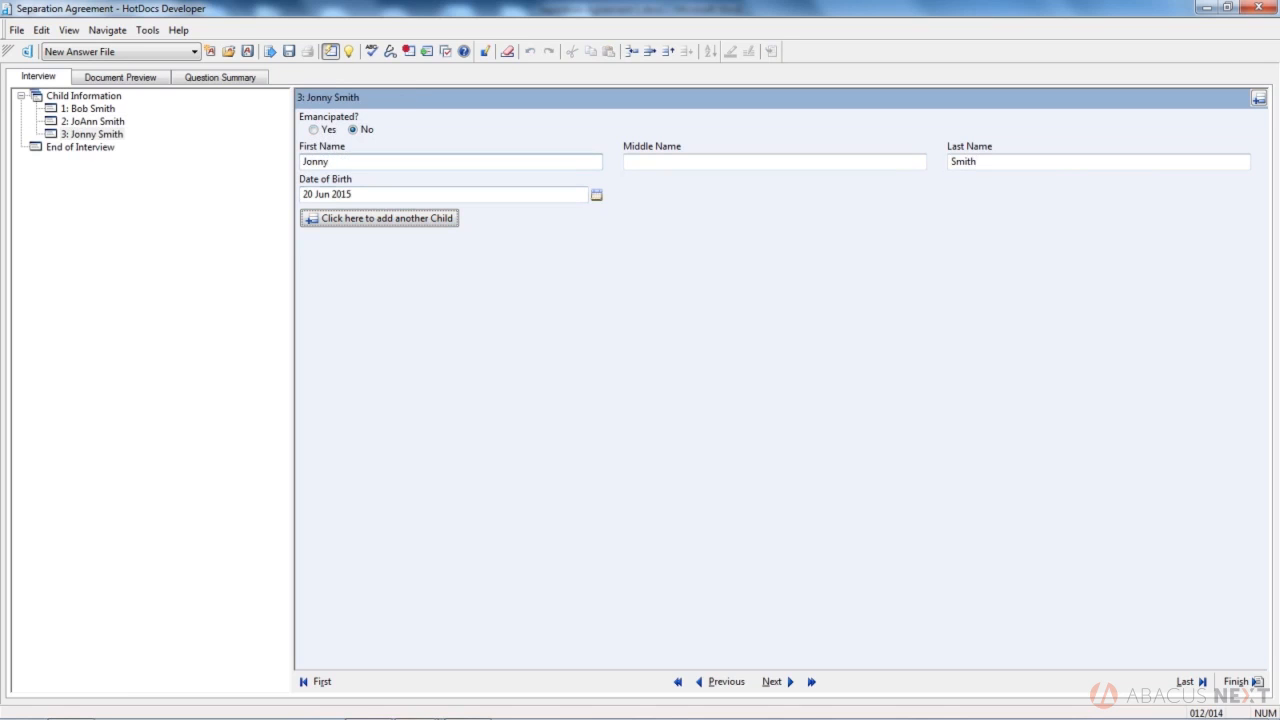
drag(352, 195, 343, 195)
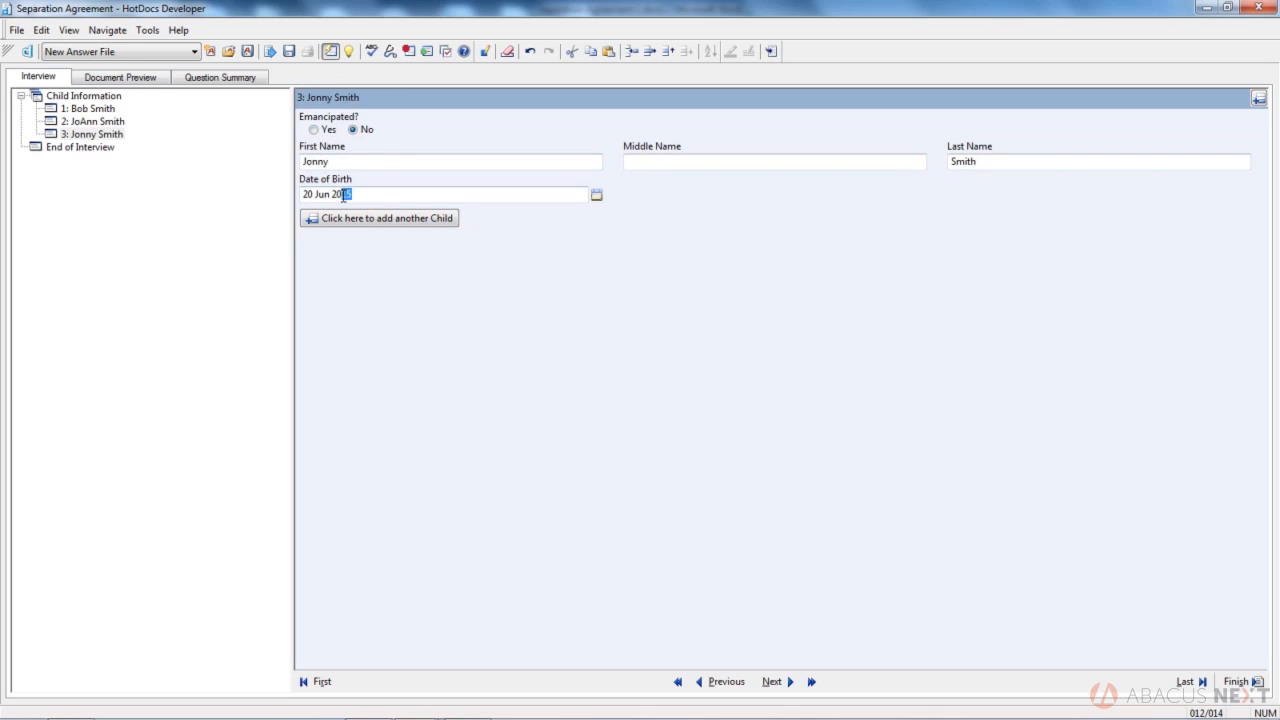
text(05)
Preview the assembled document to check the filtered child table, then close the test and return to the template.
click(120, 78)
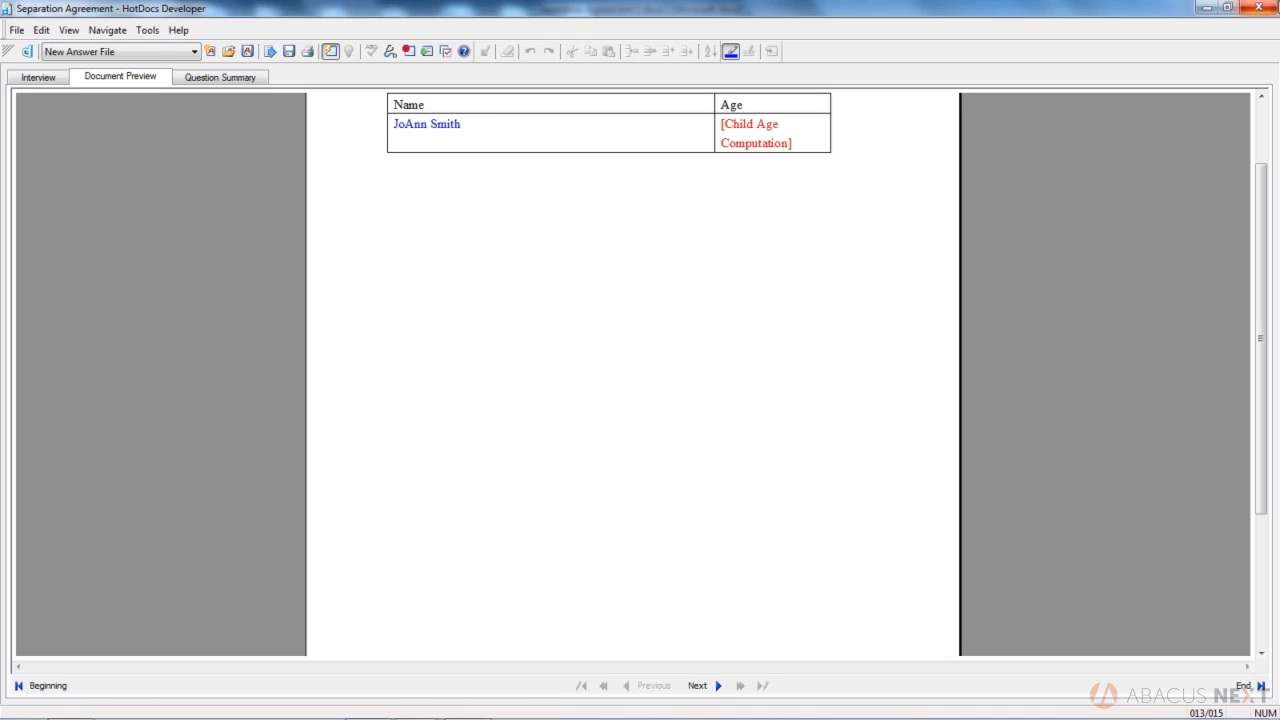
click(1254, 7)
click(671, 404)
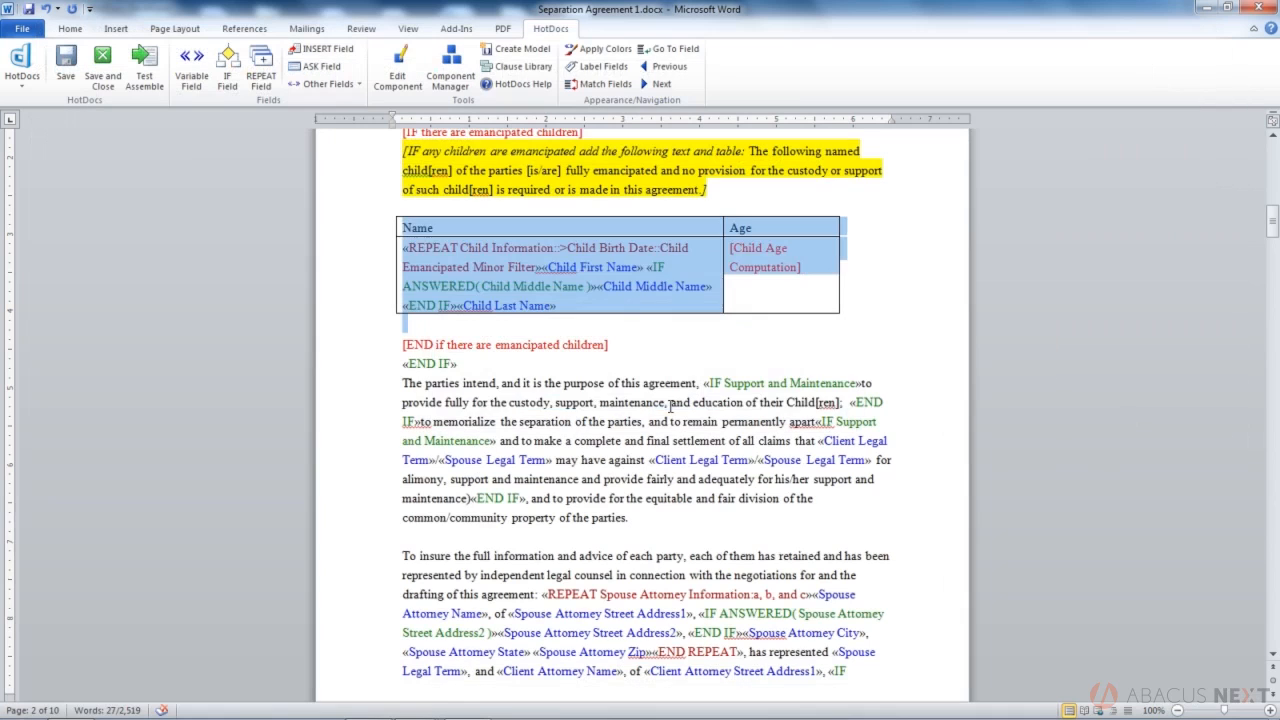
click(724, 337)
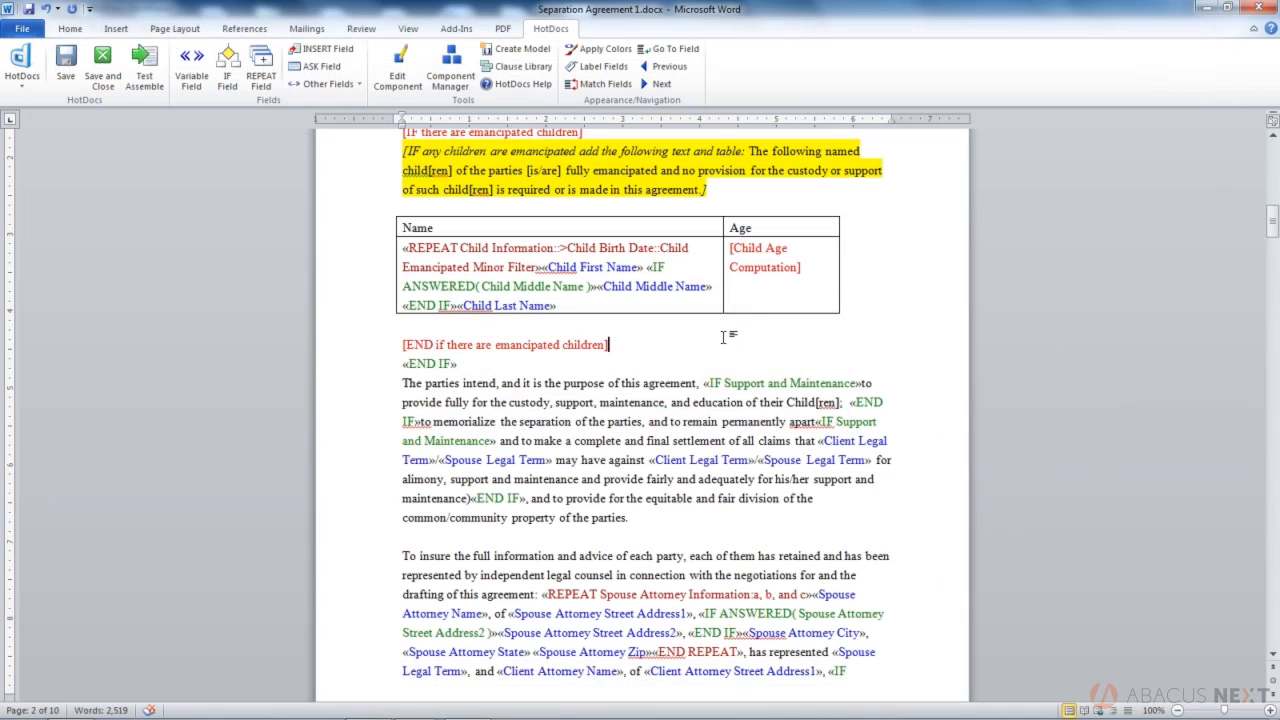